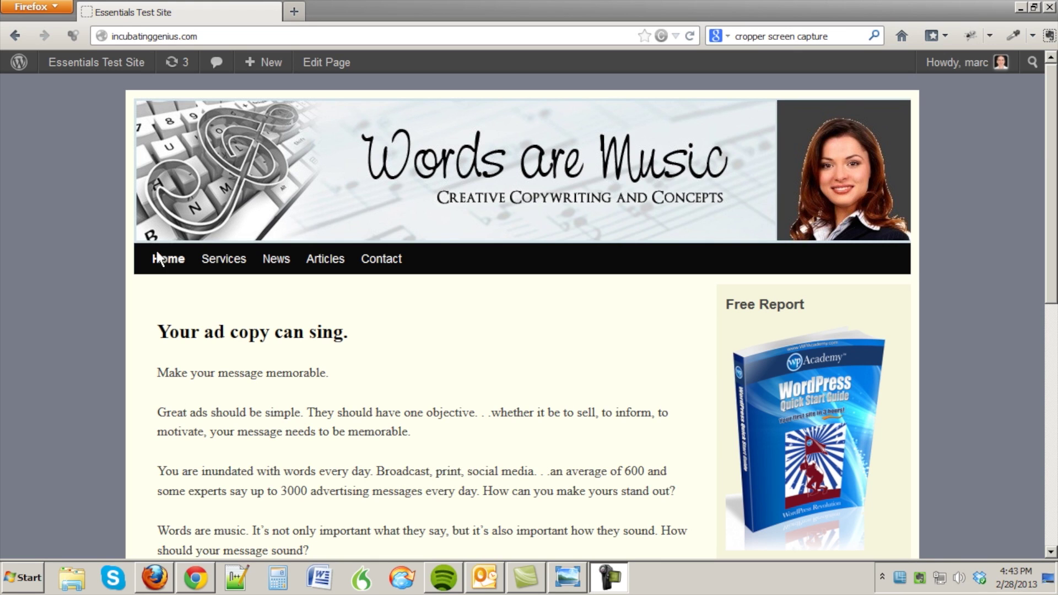
# Show the + New dropdown in the admin bar on the 'Words are Music' front page
pyautogui.moveTo(265, 63)
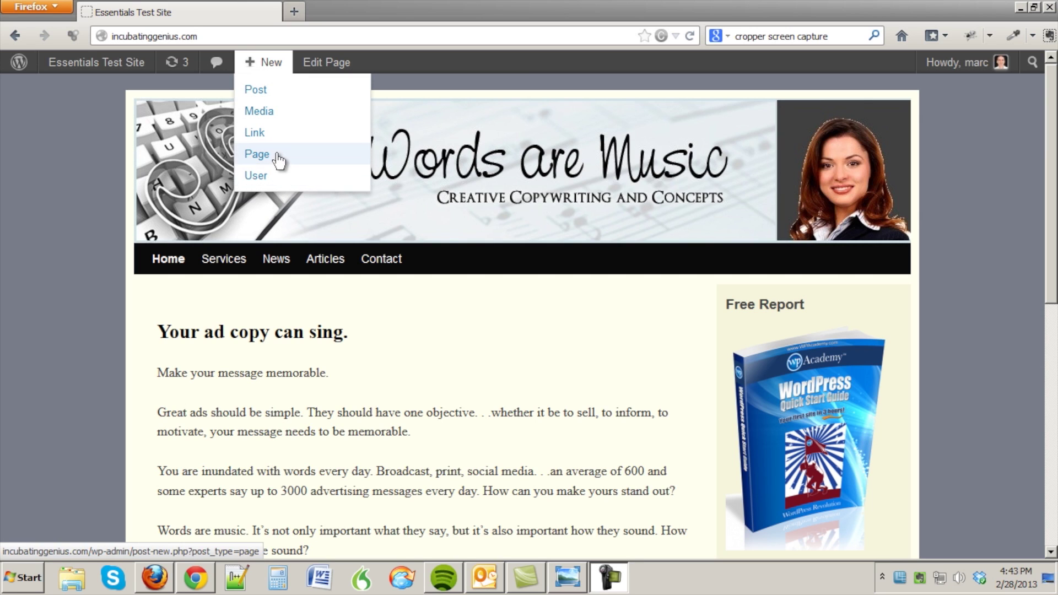
# Start a new page and bring the GradientChartArea.png chart viewer into view
pyautogui.click(257, 154)
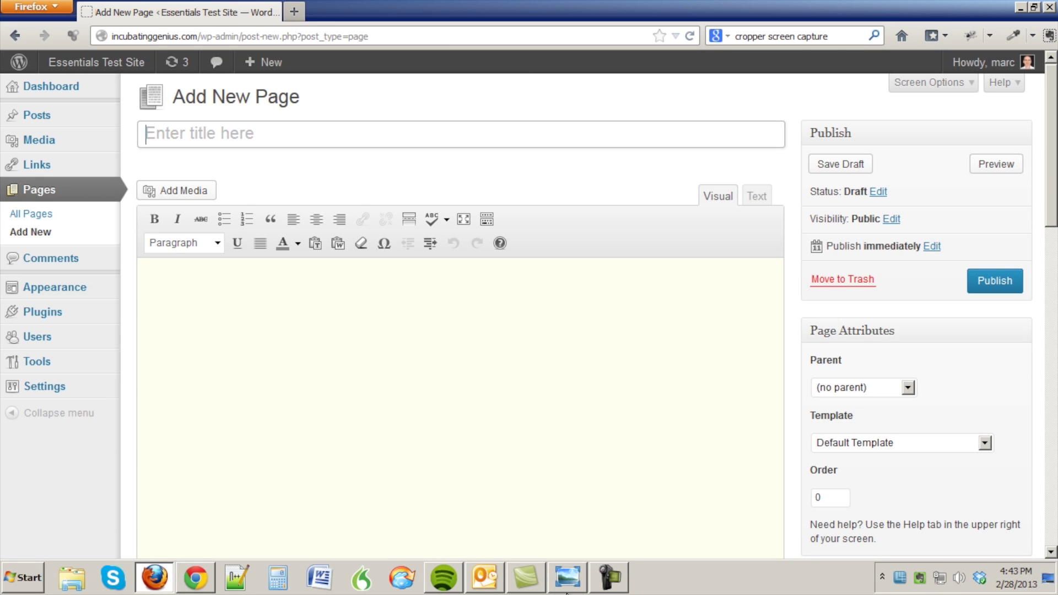
pyautogui.click(570, 586)
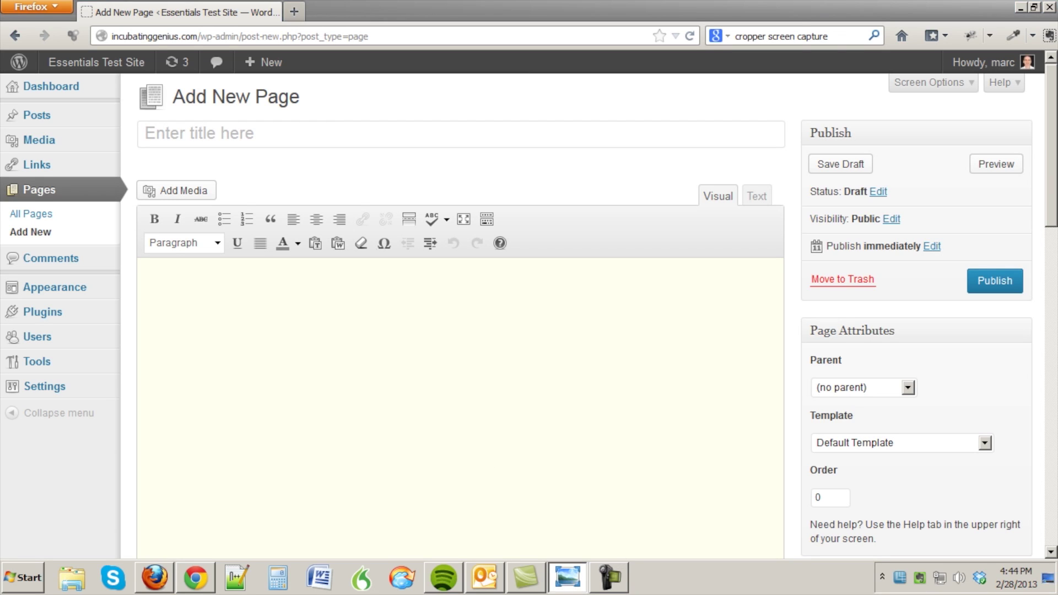
pyautogui.moveTo(623, 104); pyautogui.dragTo(590, 64)
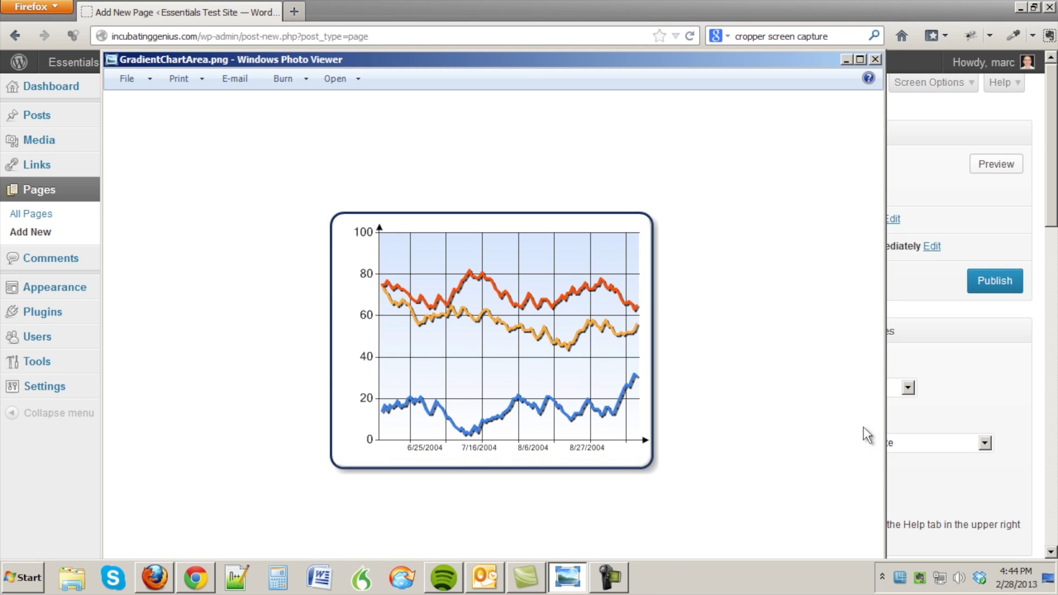
# Frame the whole line chart in Cropper, capture it, and close Photo Viewer
pyautogui.click(882, 576)
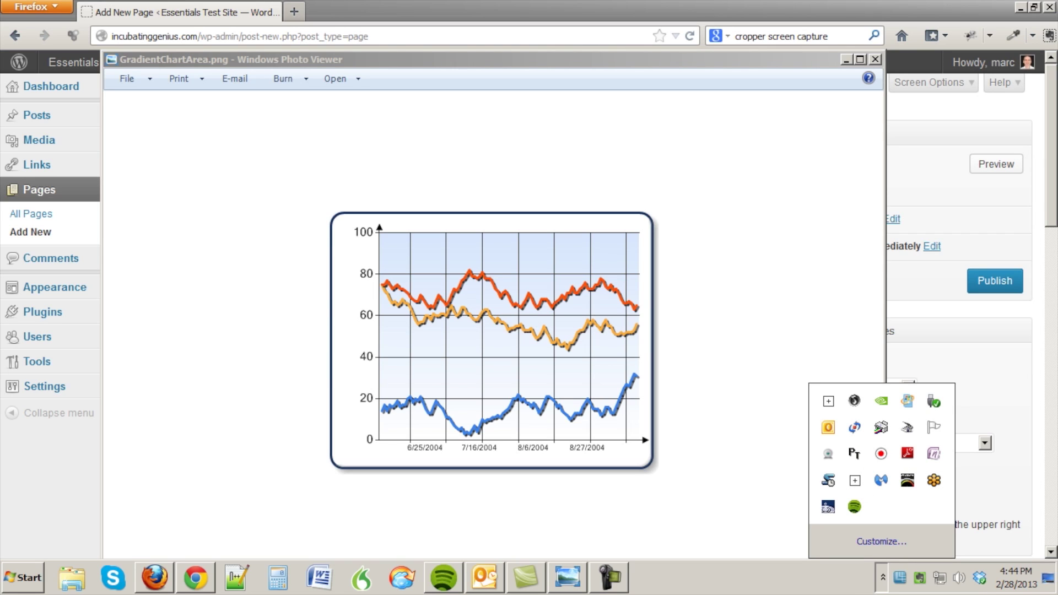
pyautogui.moveTo(1019, 331); pyautogui.dragTo(512, 210)
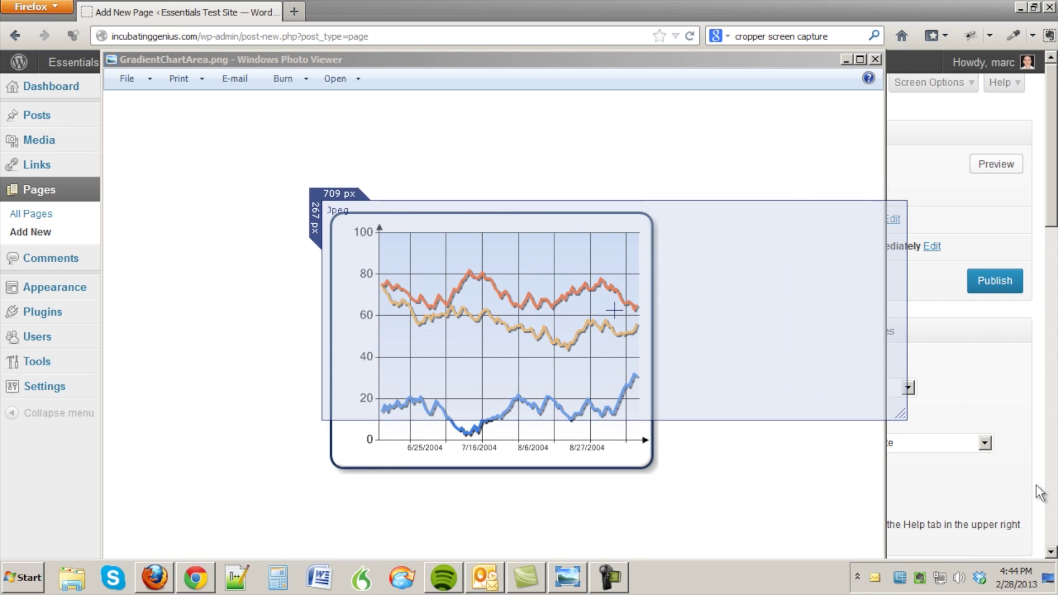
pyautogui.moveTo(899, 414); pyautogui.dragTo(656, 474)
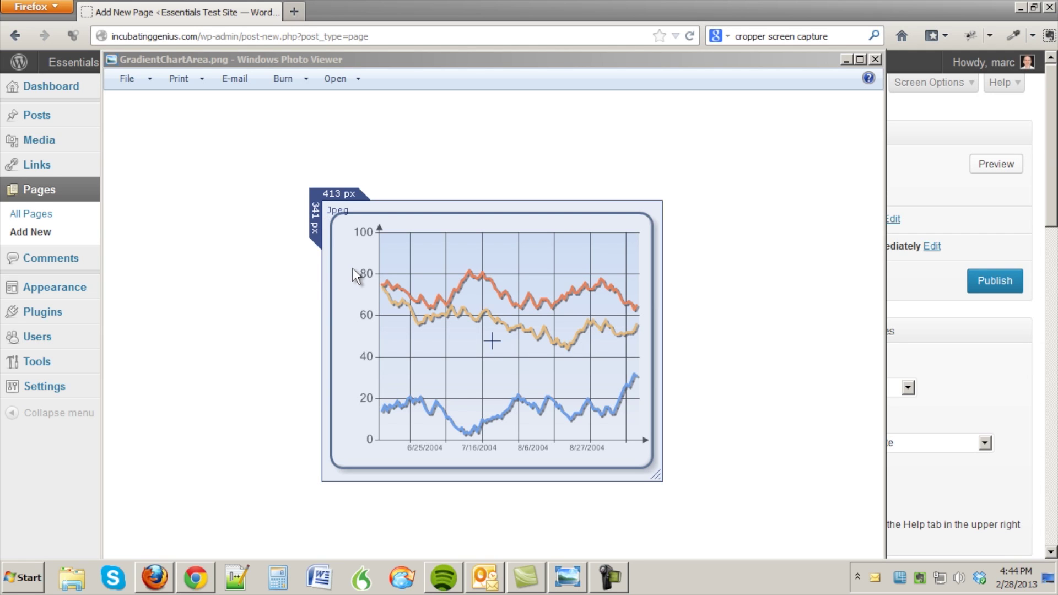
pyautogui.press('Escape')
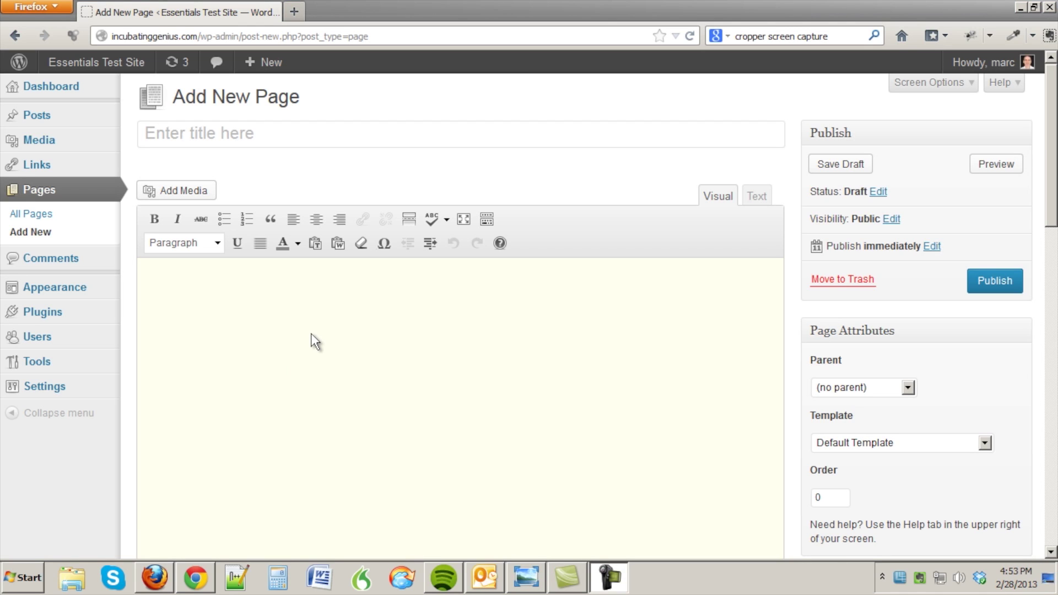
# Upload CropperCapture[11].jpg from Documents > Cropper Captures to the media library
pyautogui.click(167, 197)
pyautogui.click(254, 125)
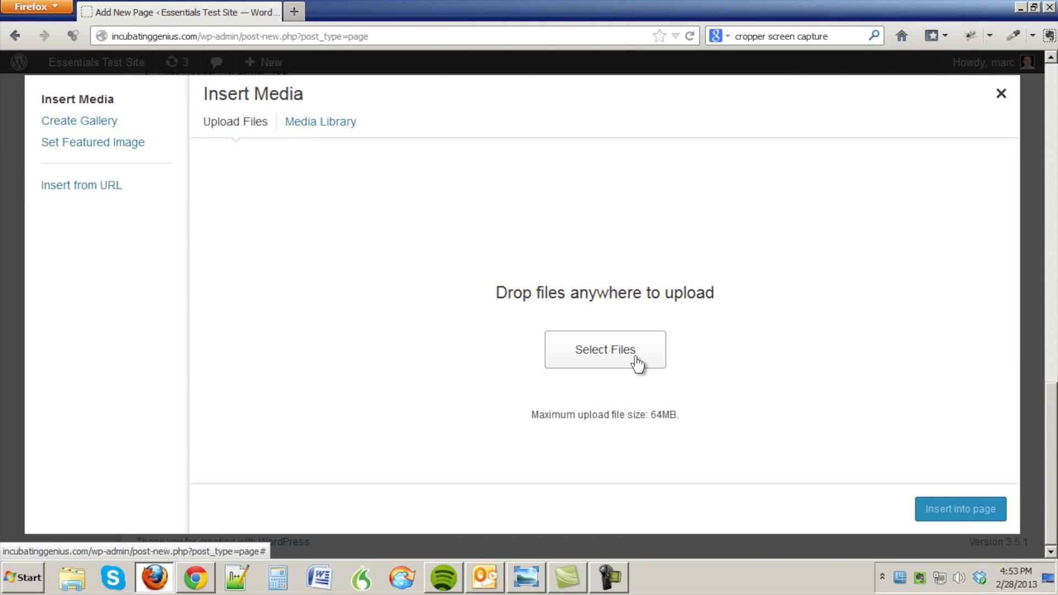
pyautogui.click(620, 351)
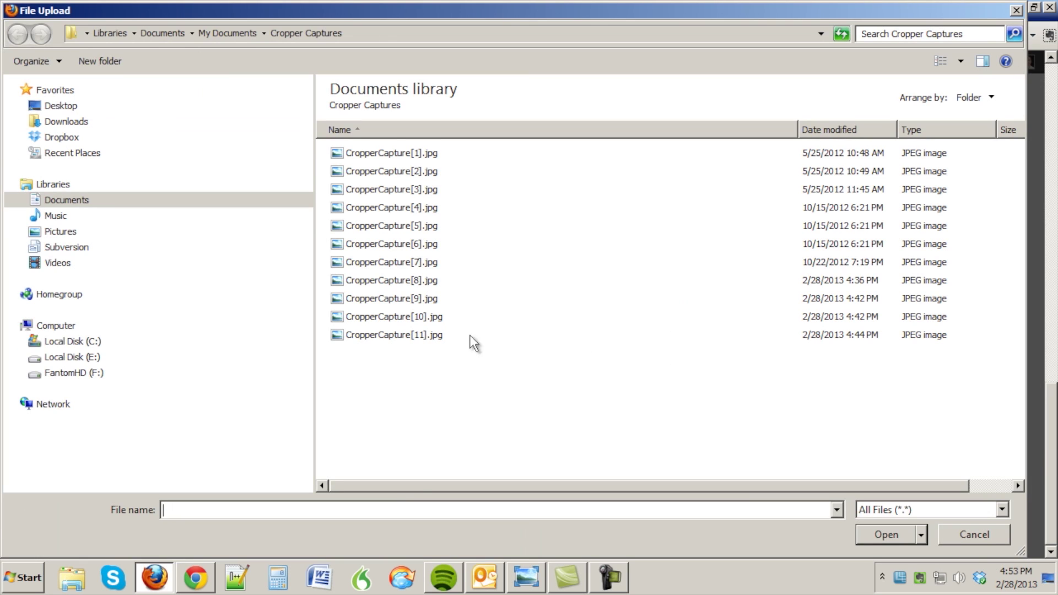
pyautogui.click(59, 205)
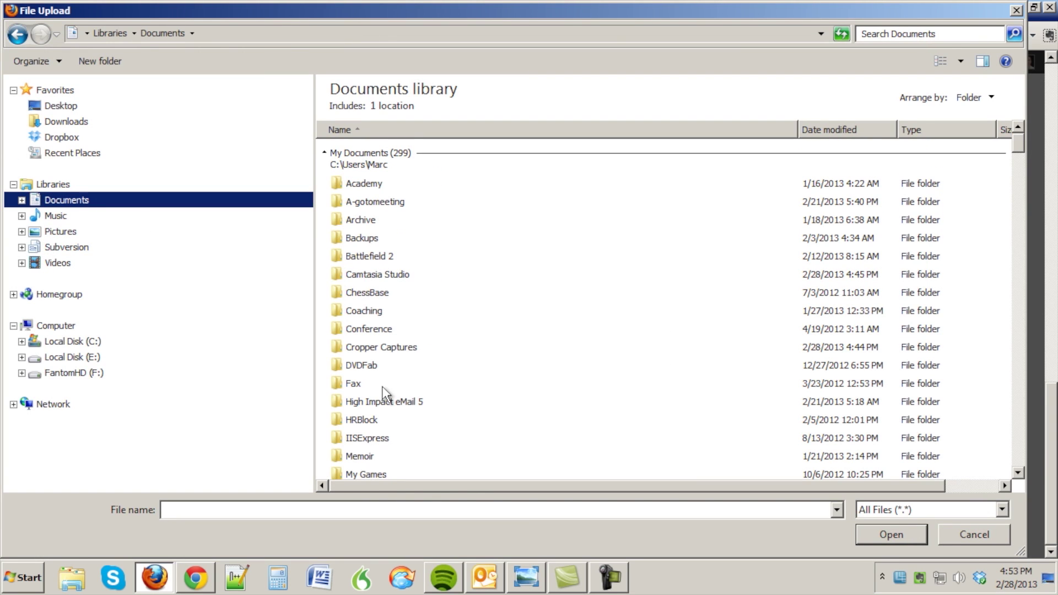
pyautogui.doubleClick(374, 348)
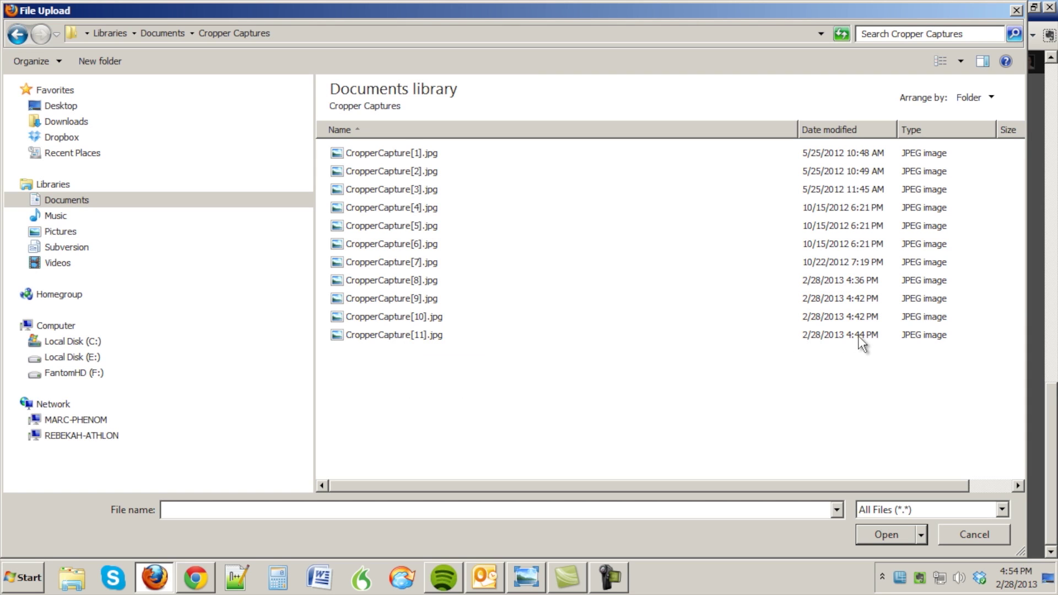
pyautogui.doubleClick(387, 335)
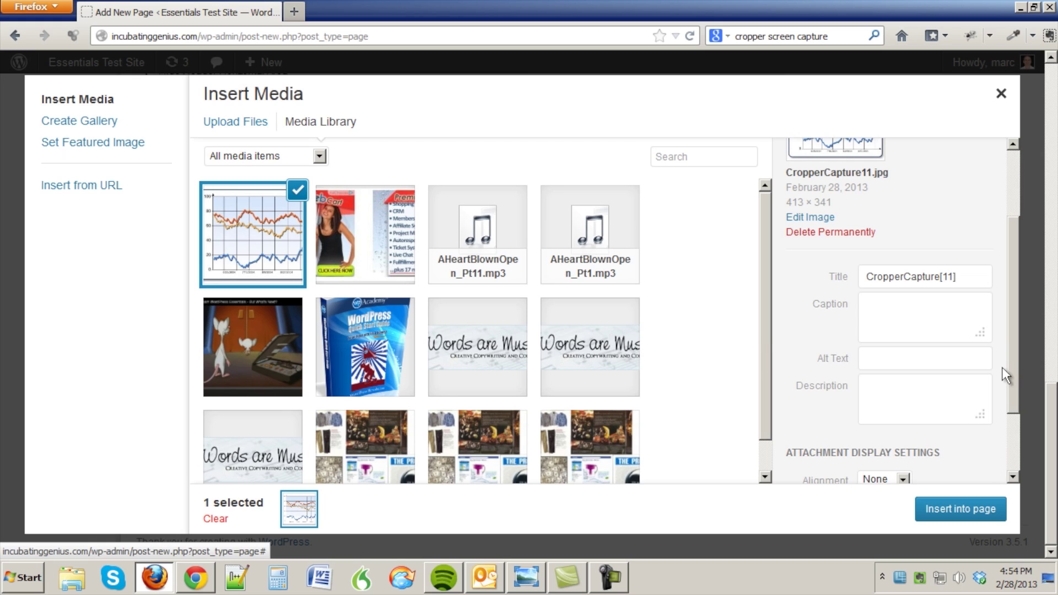
# Insert CropperCapture[11] centered, with no link, at Full Size 413 × 341
pyautogui.scroll(-1, 1011, 370)
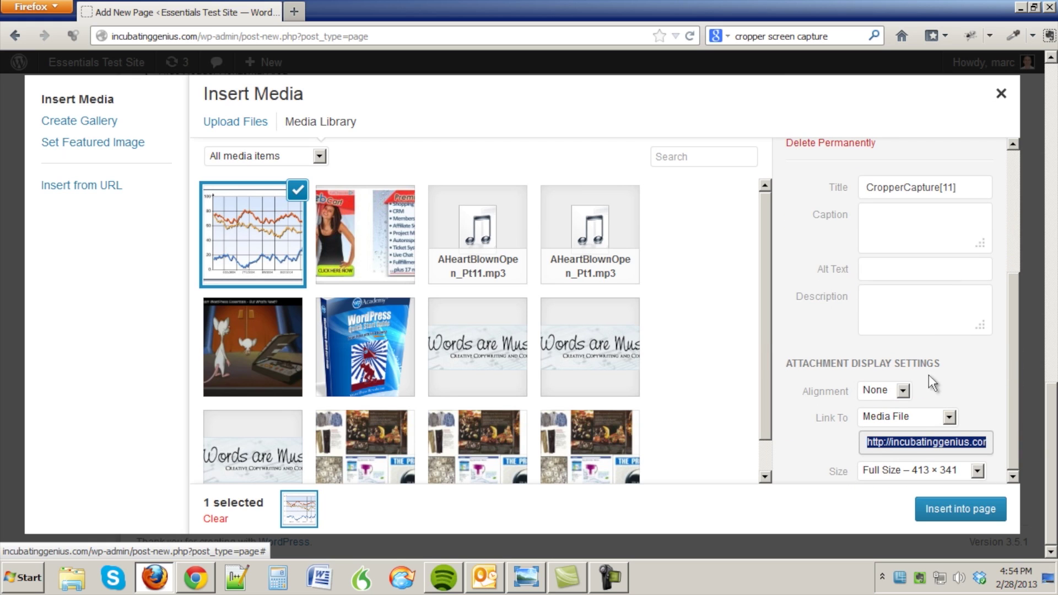
pyautogui.click(902, 391)
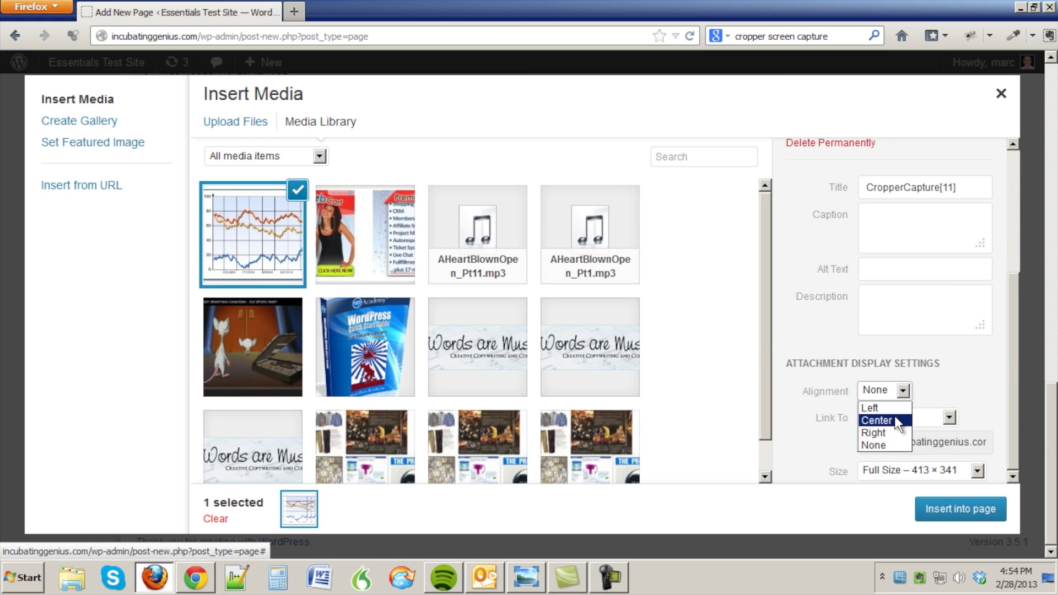
pyautogui.click(878, 420)
pyautogui.click(949, 417)
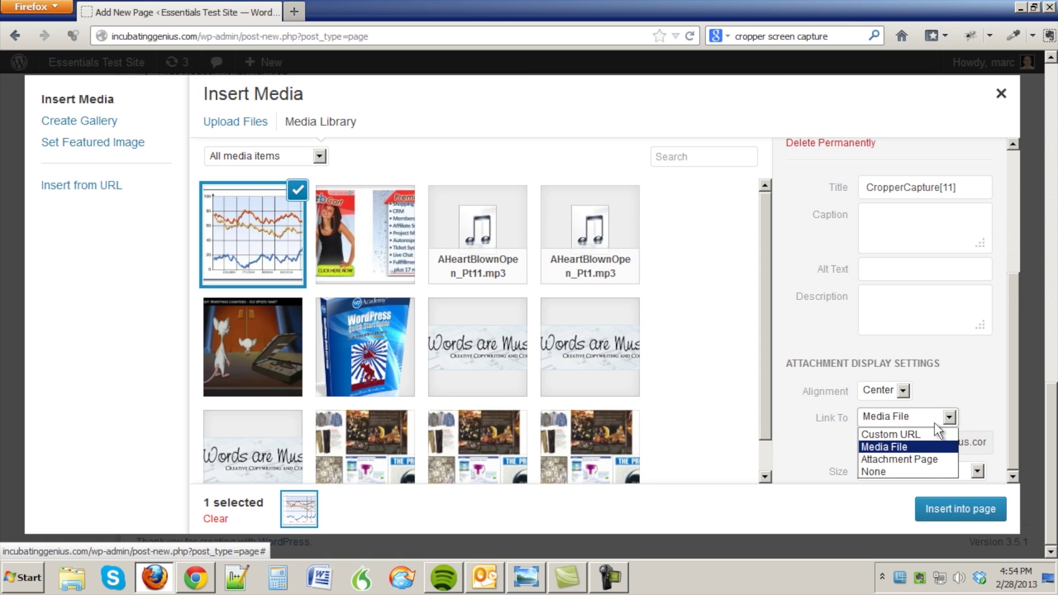
pyautogui.click(926, 470)
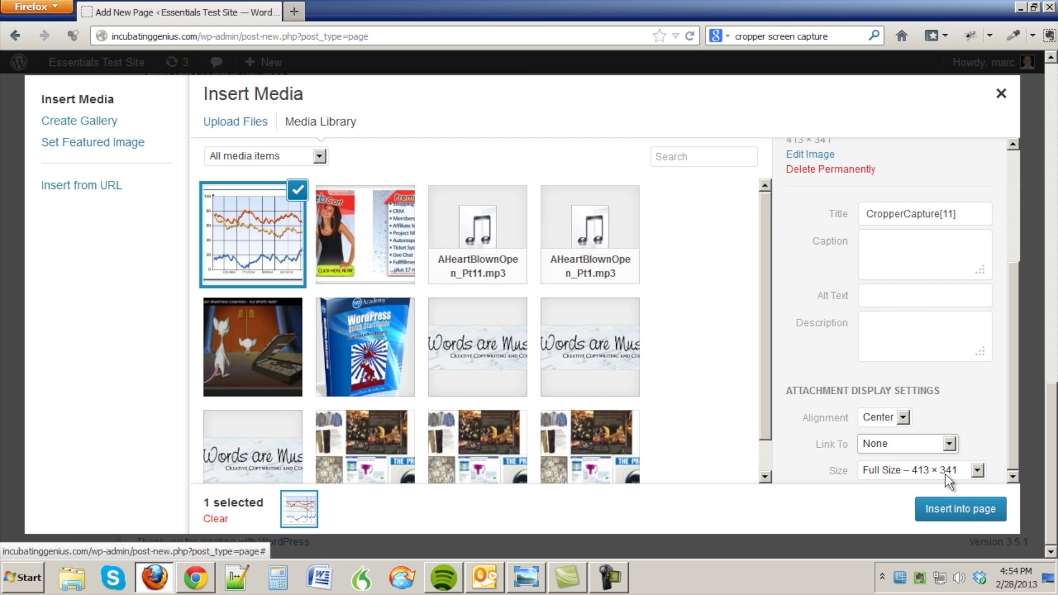
pyautogui.click(977, 471)
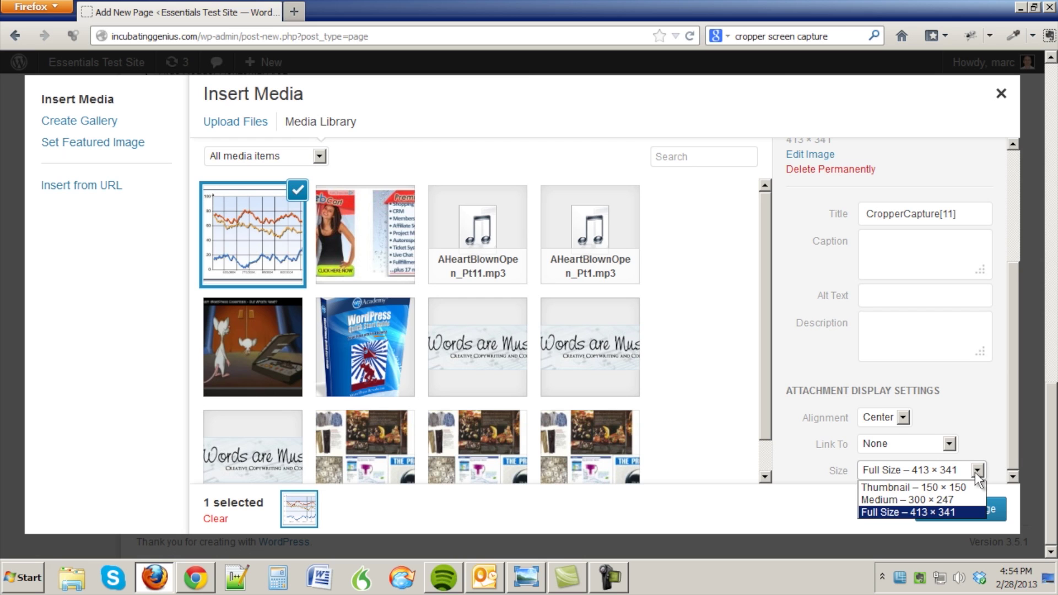
pyautogui.click(975, 471)
pyautogui.click(947, 507)
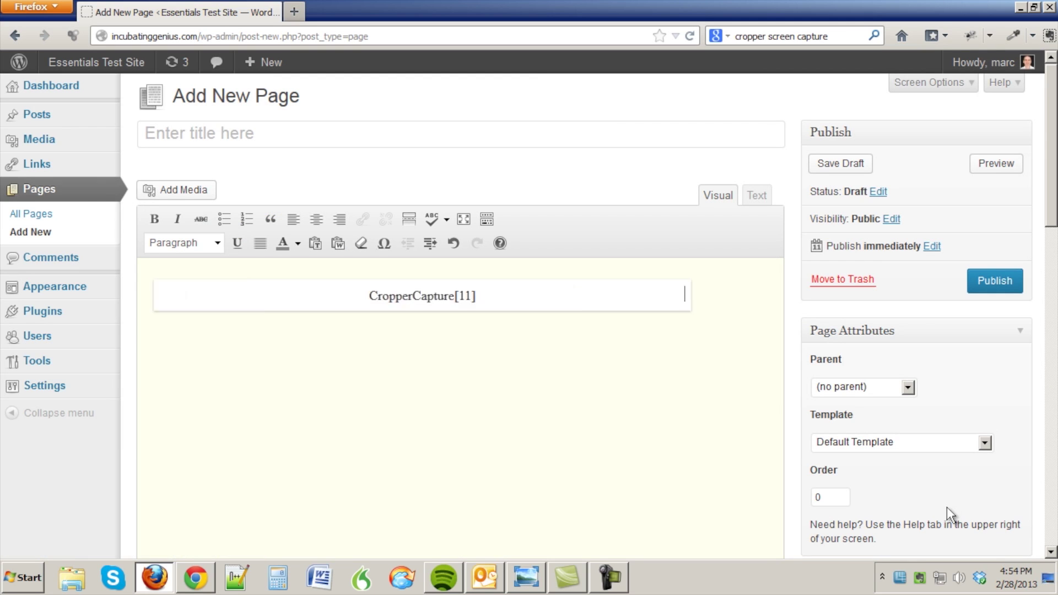
# Publish the page and give it the title 'Chart'
pyautogui.click(986, 282)
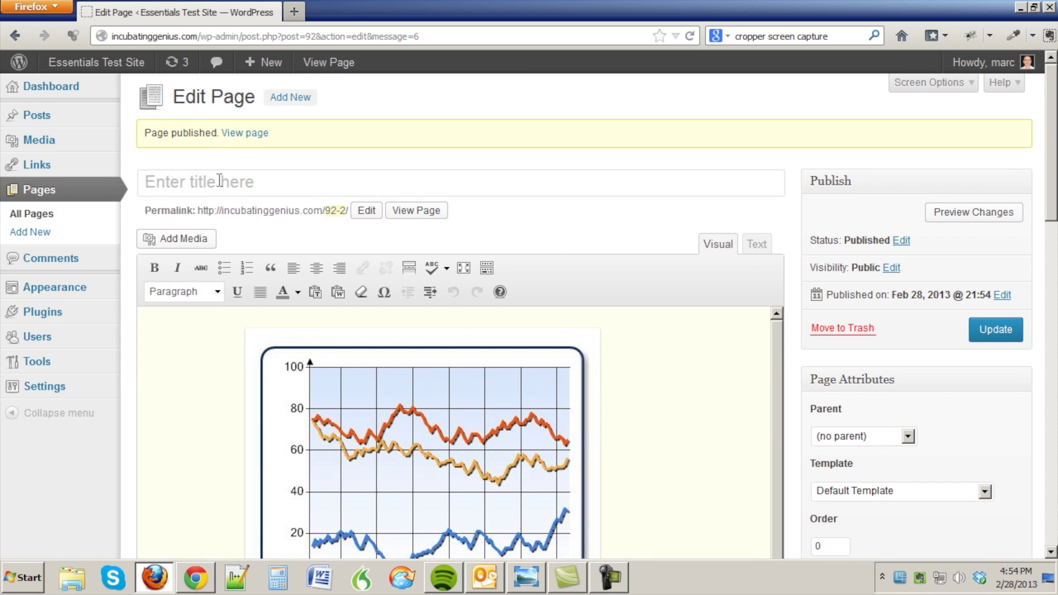
pyautogui.click(219, 181)
pyautogui.write('Chart')
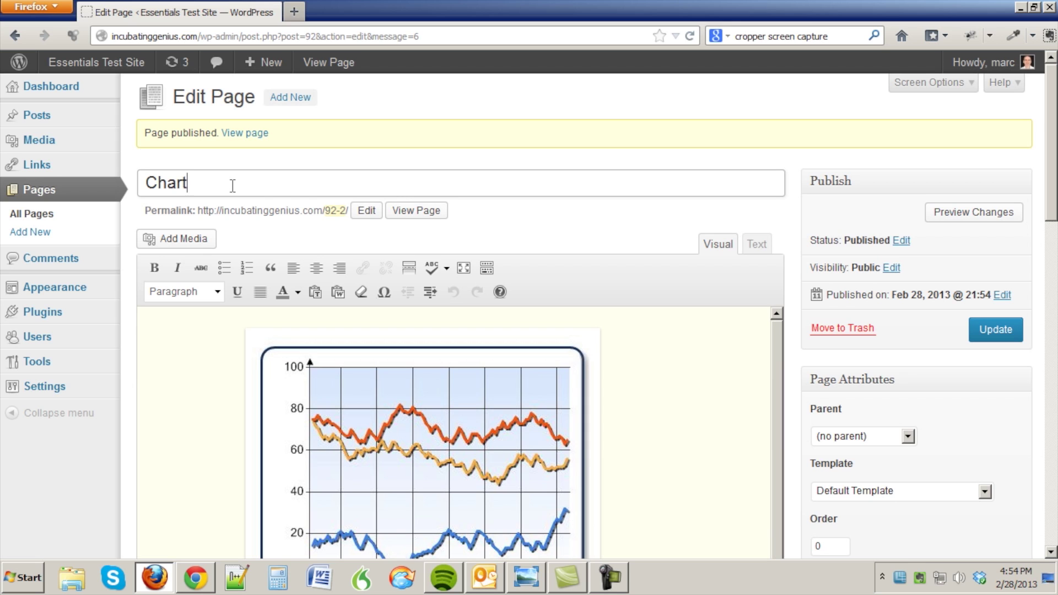
pyautogui.click(992, 333)
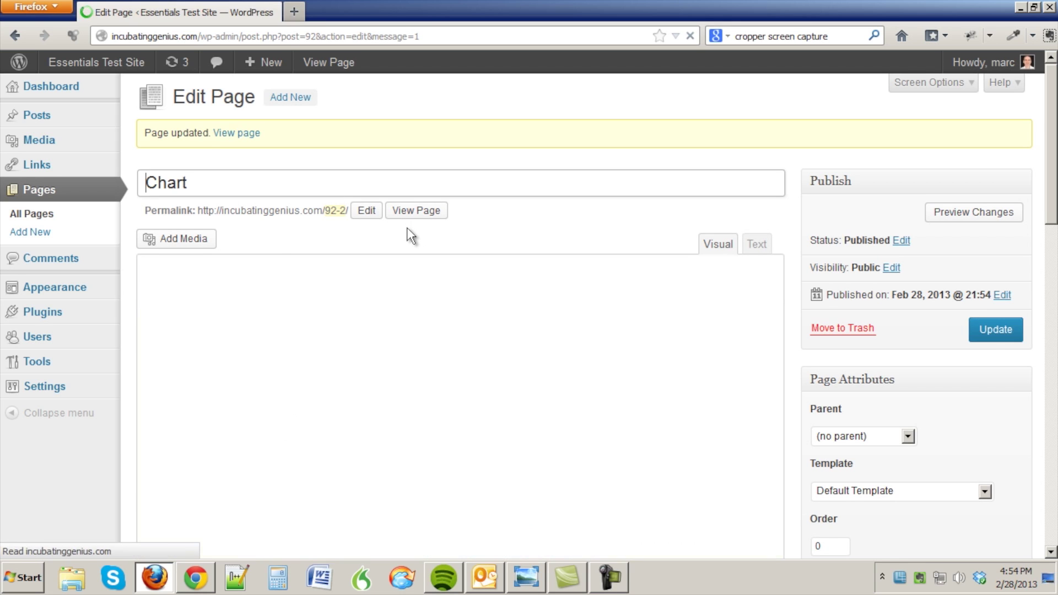
# View the live Chart page, then return to its editor
pyautogui.click(406, 216)
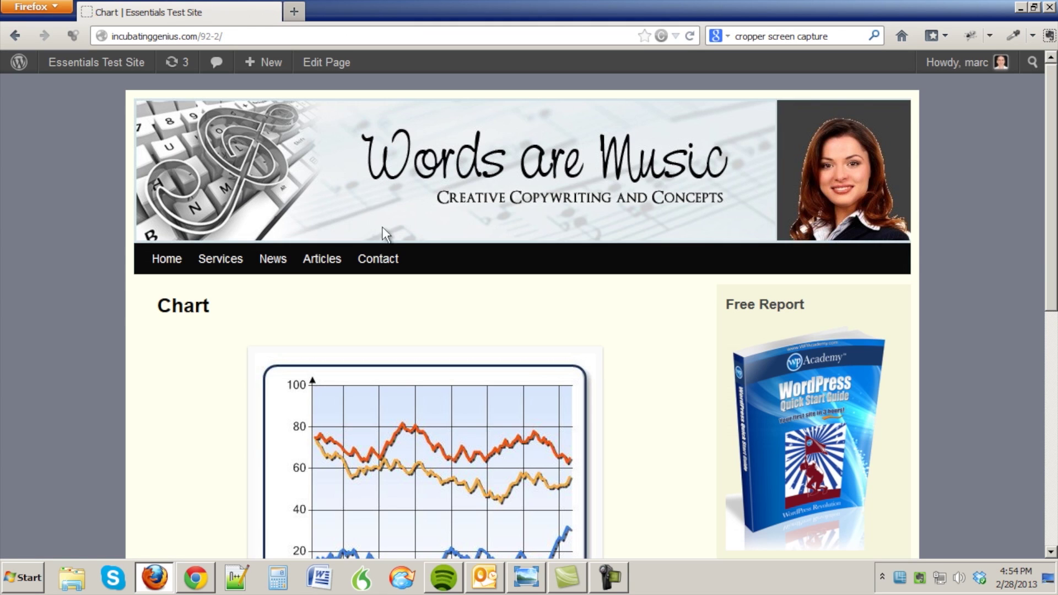
pyautogui.scroll(-3, 219, 358)
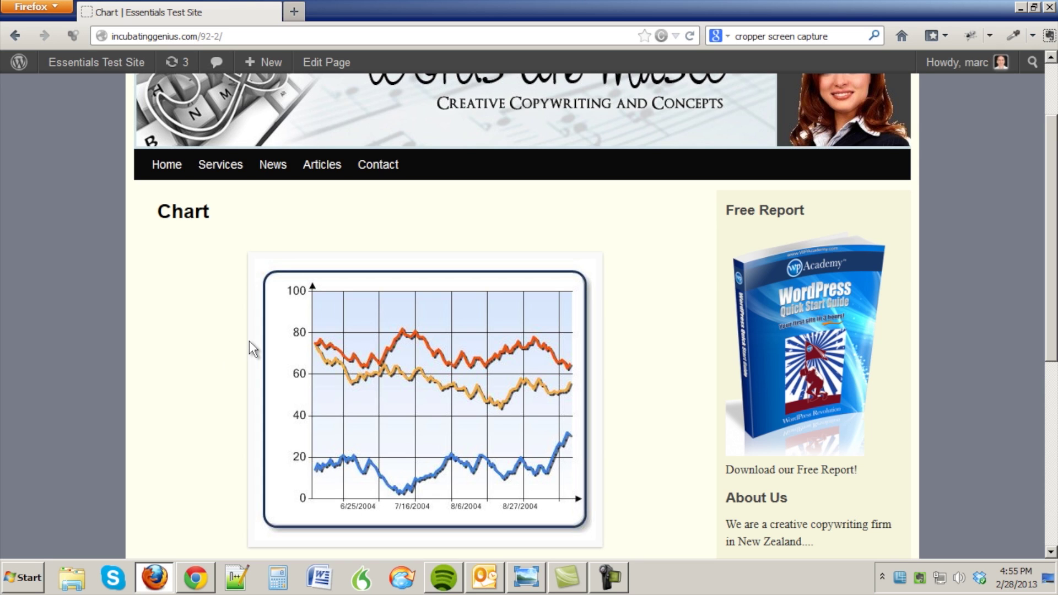
pyautogui.scroll(3, 249, 340)
pyautogui.click(327, 62)
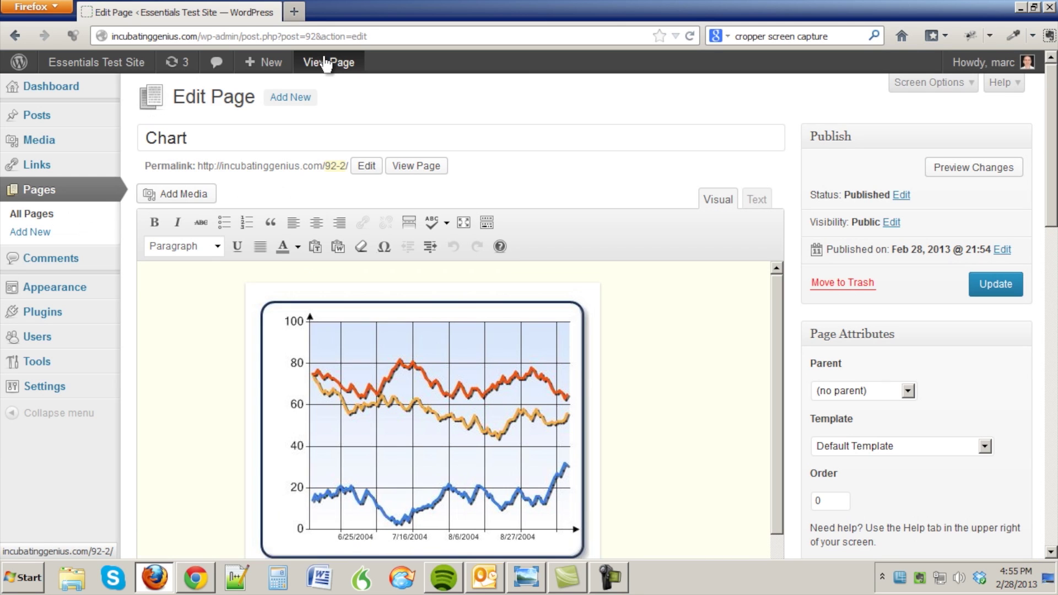
# Set the centred chart image's size to 80% in its image settings and update
pyautogui.click(405, 443)
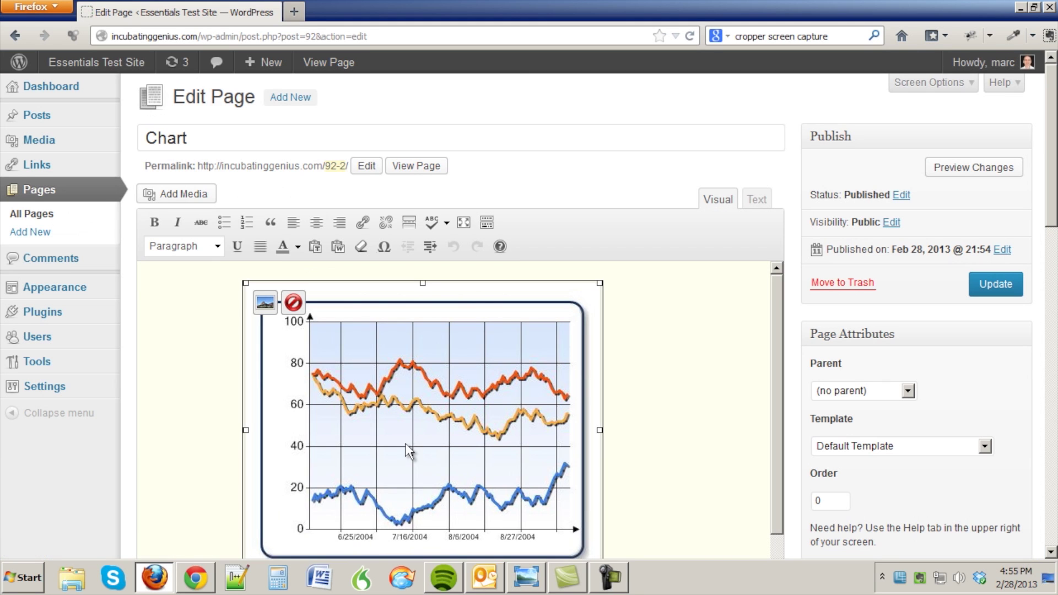
pyautogui.click(264, 303)
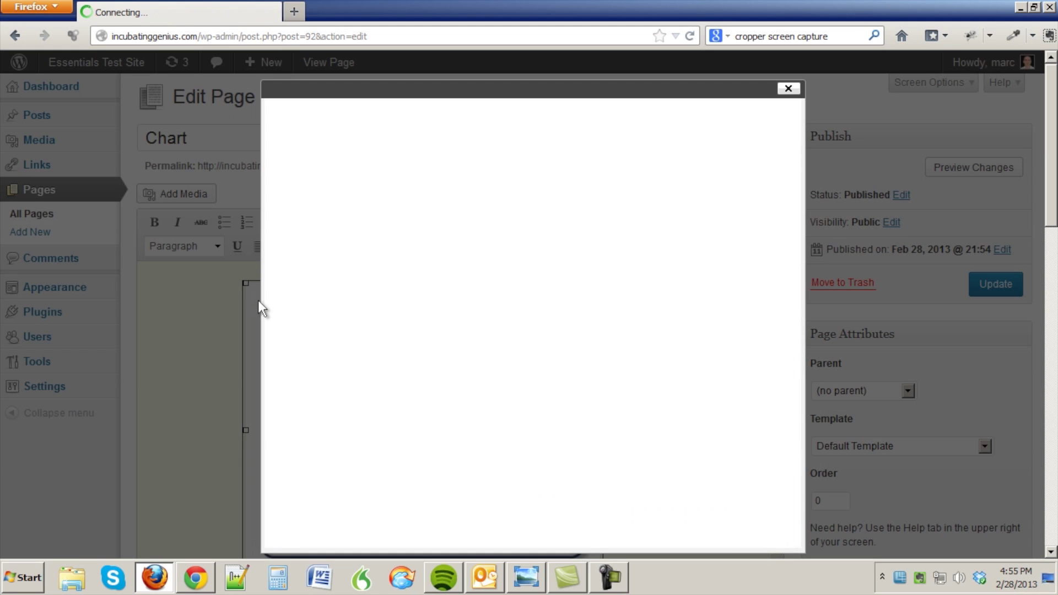
pyautogui.click(343, 301)
pyautogui.click(342, 251)
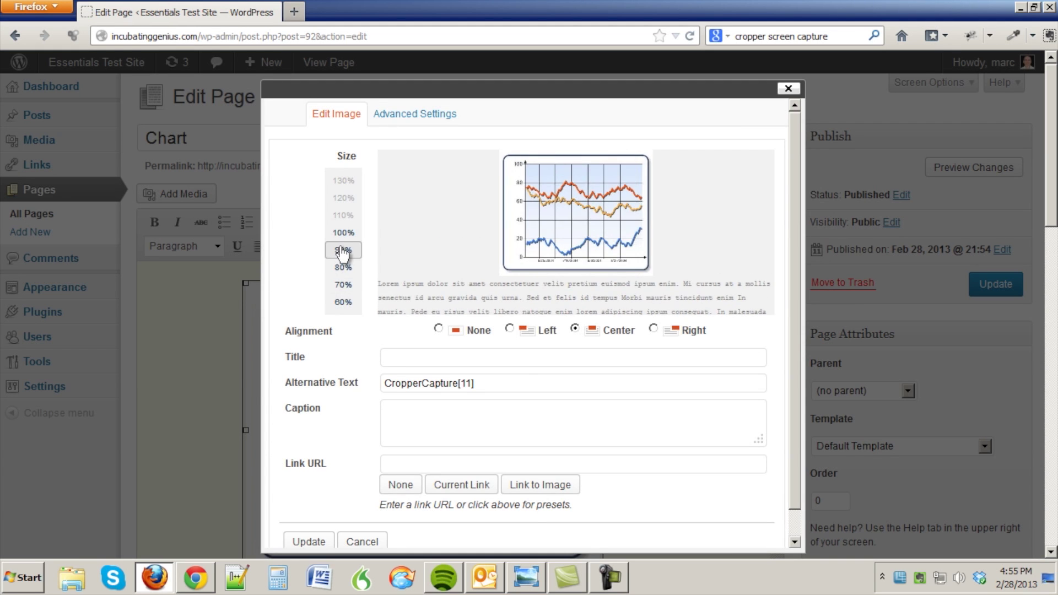
pyautogui.click(343, 268)
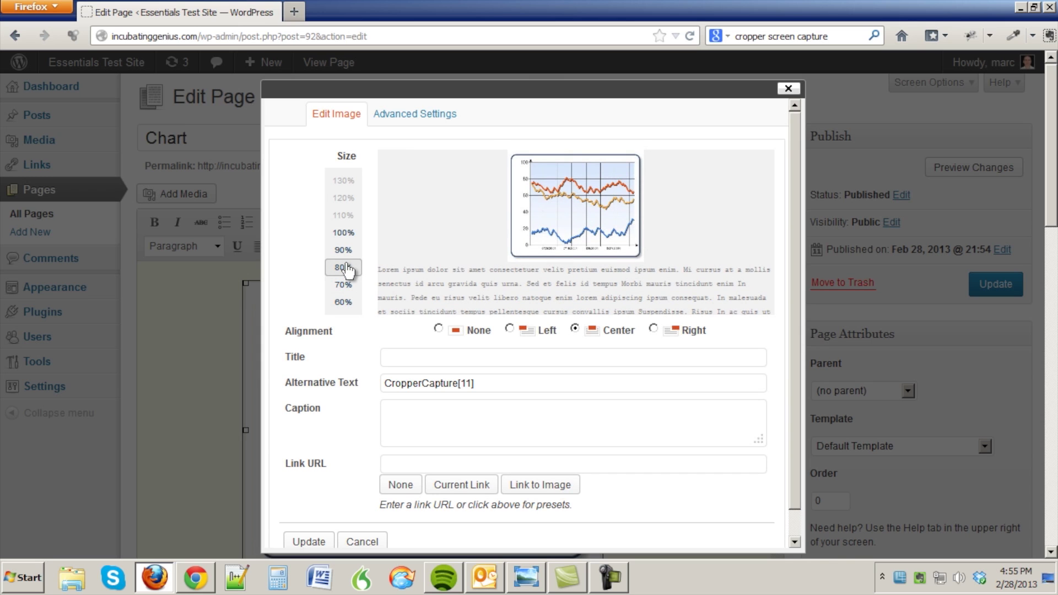
pyautogui.click(308, 542)
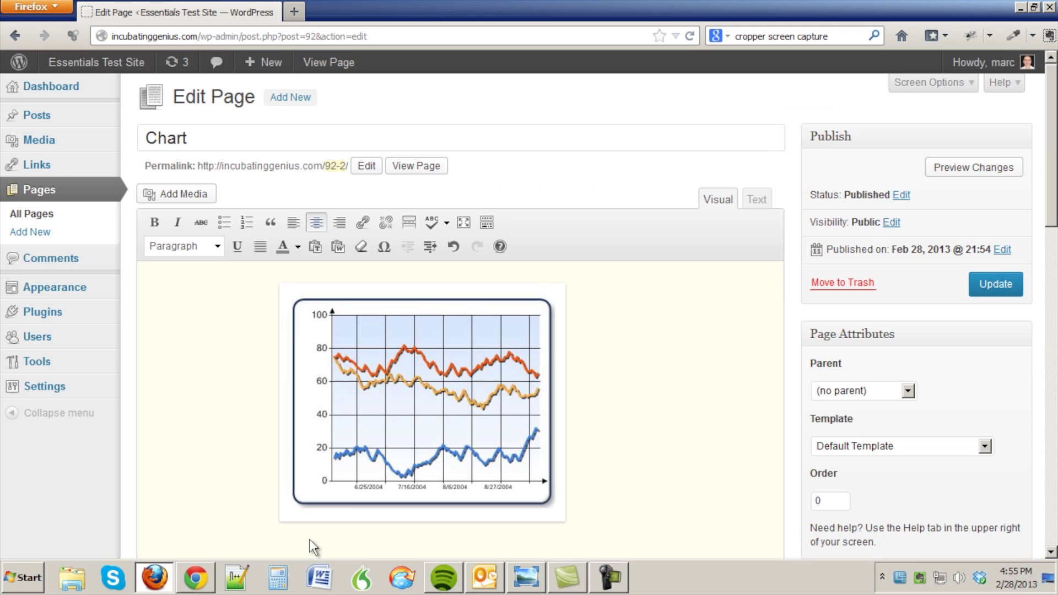